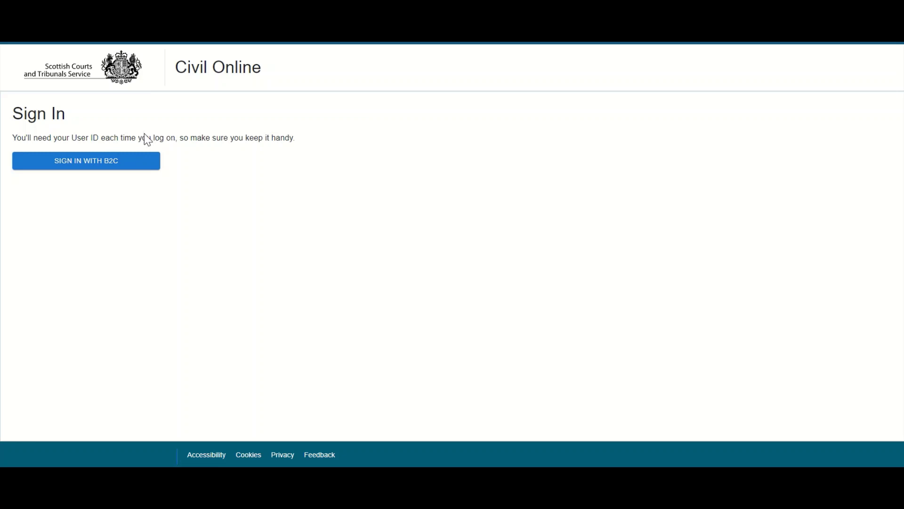
# - Open the SIGN IN WITH B2C form from the Civil Online Sign In page
pyautogui.click(120, 163)
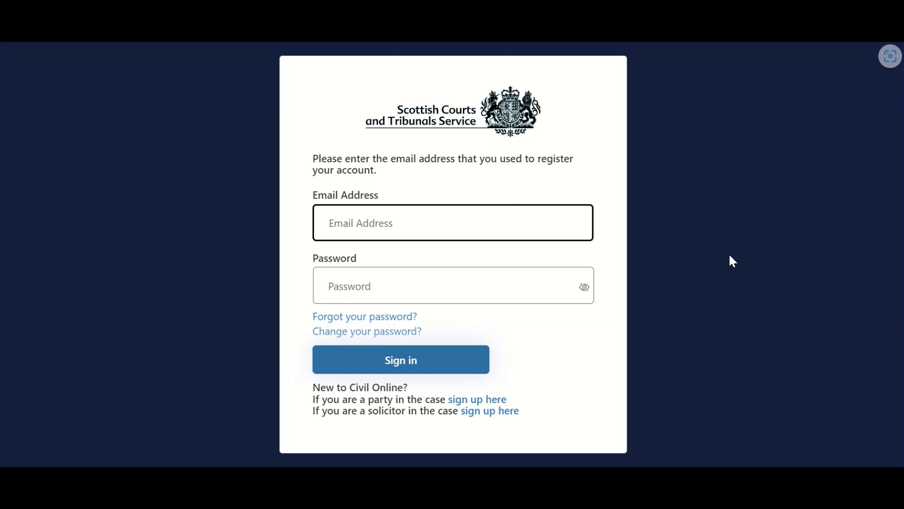
# - Choose the 'sign up here' option for a solicitor in the case
pyautogui.click(513, 419)
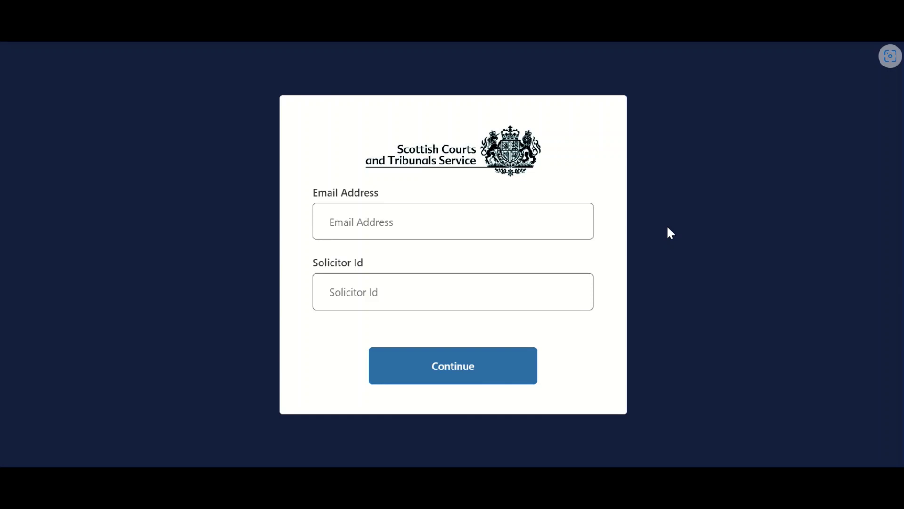
# - Fill in the solicitor's email address and Solicitor Id, then continue
pyautogui.click(436, 224)
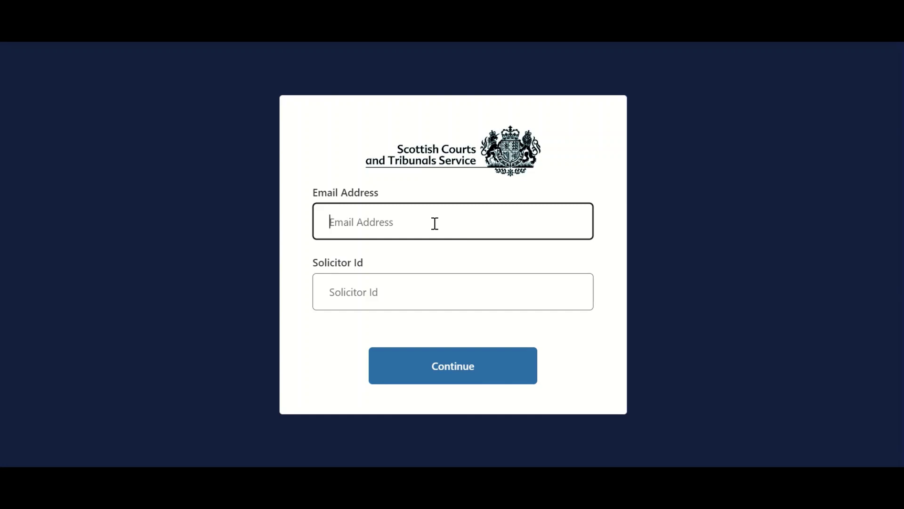
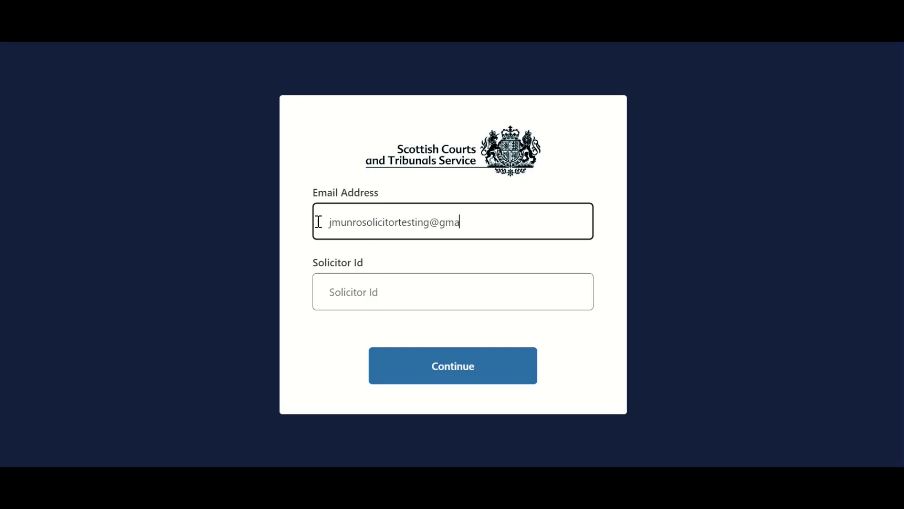
pyautogui.press('Tab')
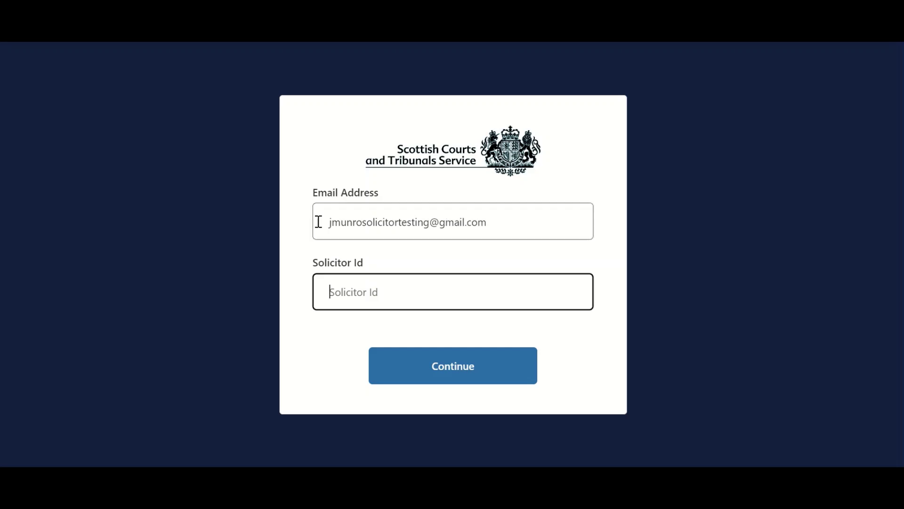
pyautogui.click(472, 370)
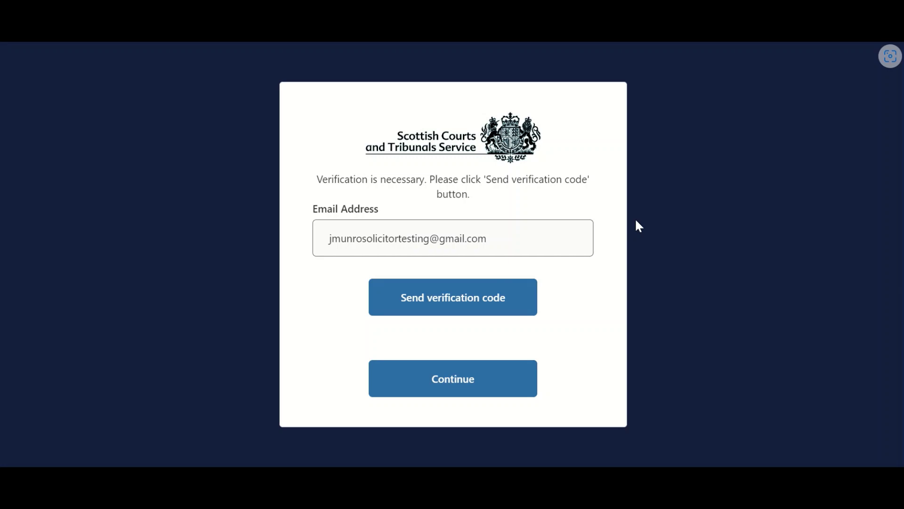
# - Have a verification code emailed to the solicitor's address
pyautogui.click(468, 299)
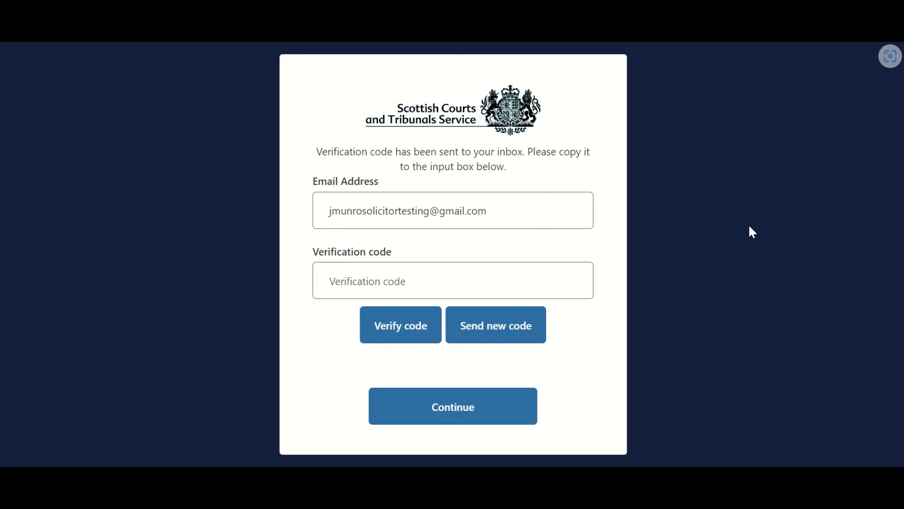
# - Enter and verify the emailed code, then continue to password setup
pyautogui.click(391, 284)
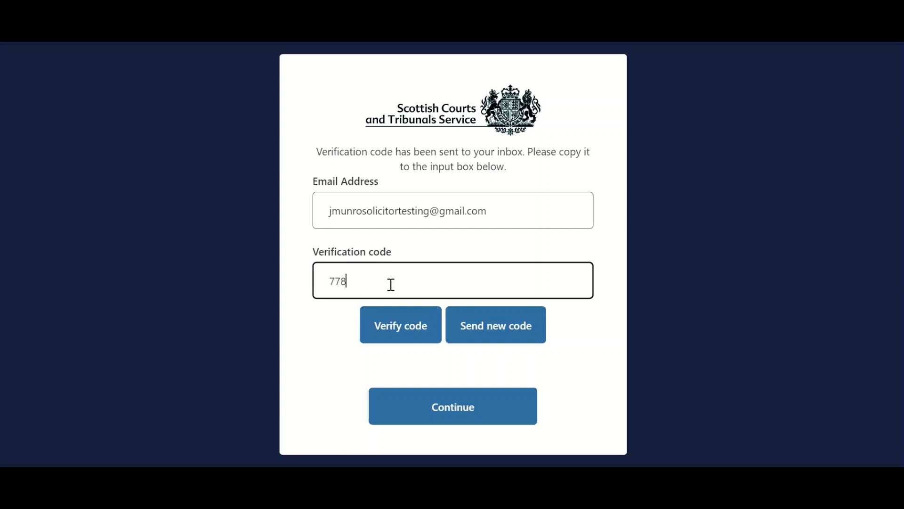
pyautogui.click(395, 332)
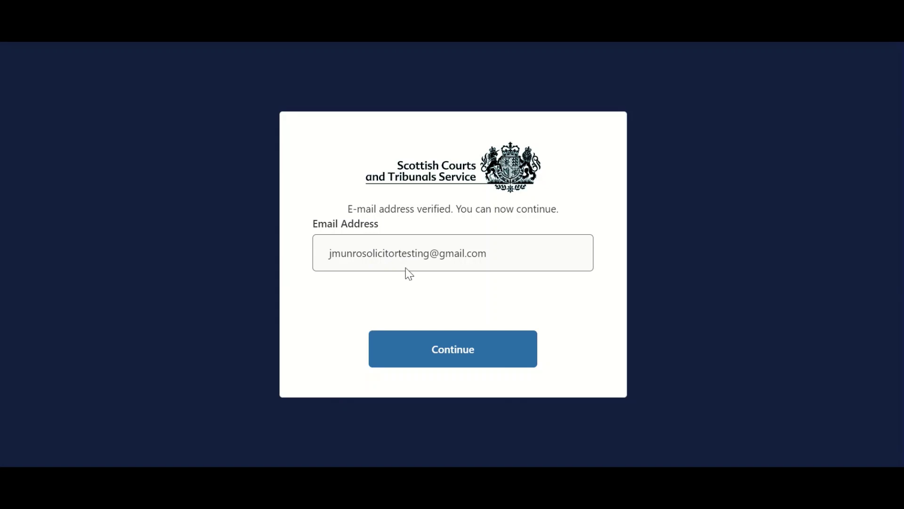
pyautogui.click(460, 359)
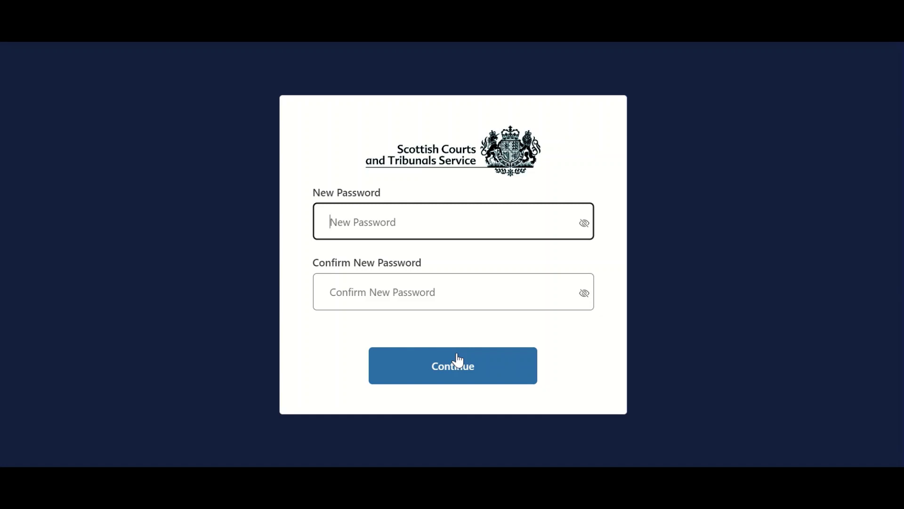
# - Enter the new account password in both password fields and save it
pyautogui.click(401, 232)
pyautogui.write('••••••••••••')
pyautogui.press('Tab')
pyautogui.write('••••••••••••')
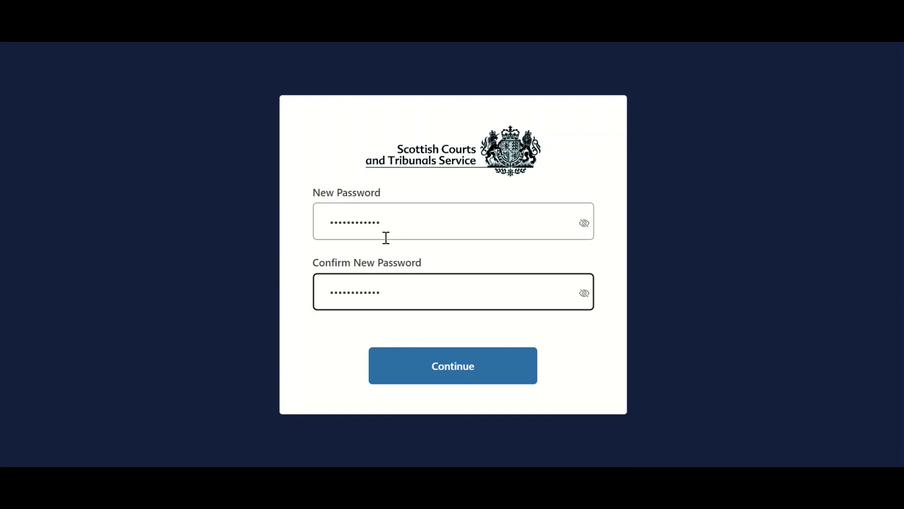
pyautogui.click(424, 365)
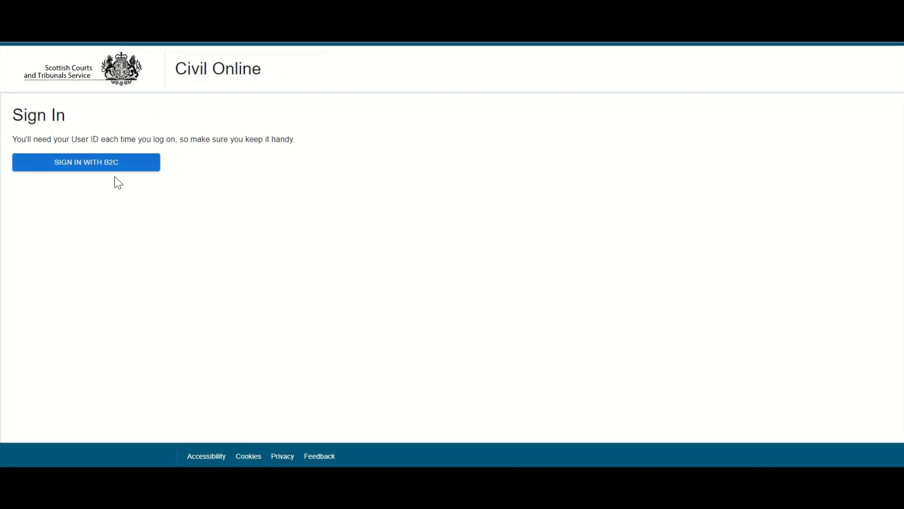
# - Sign in through B2C using the registered email address and new password
pyautogui.click(124, 163)
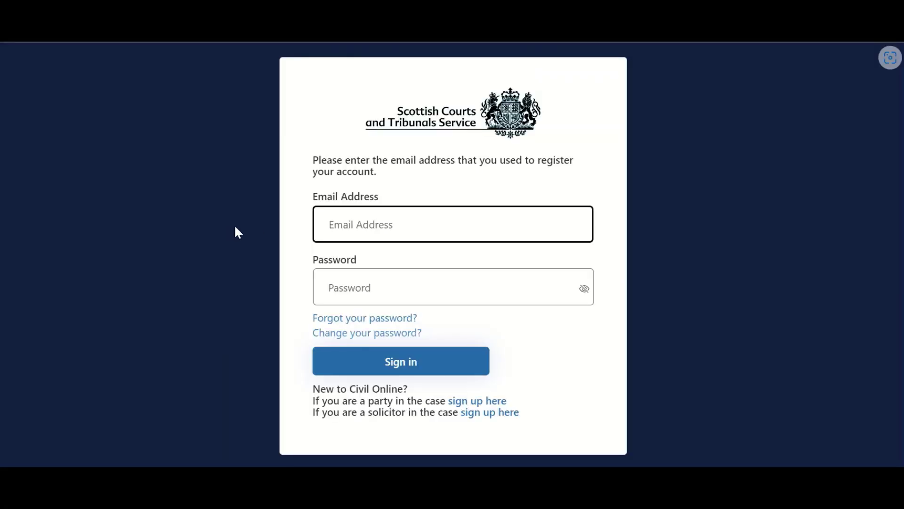
pyautogui.click(355, 213)
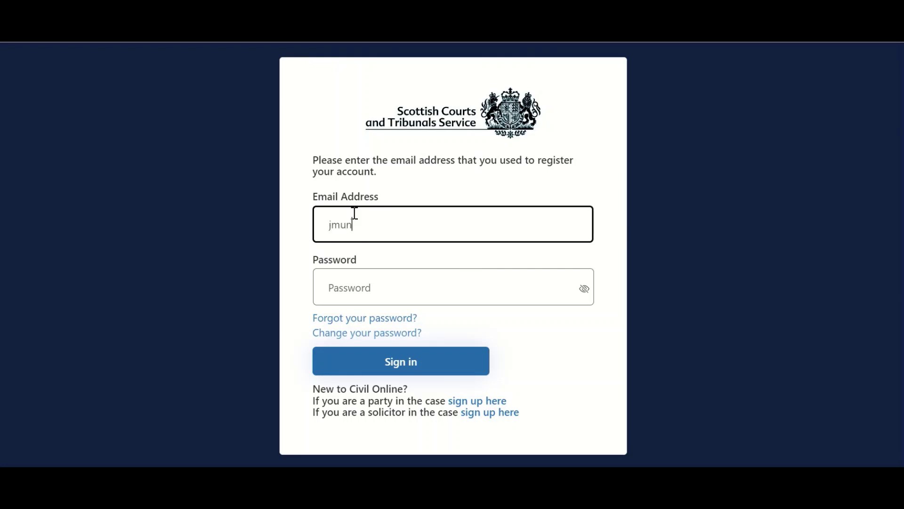
pyautogui.click(385, 283)
pyautogui.write('••••••••')
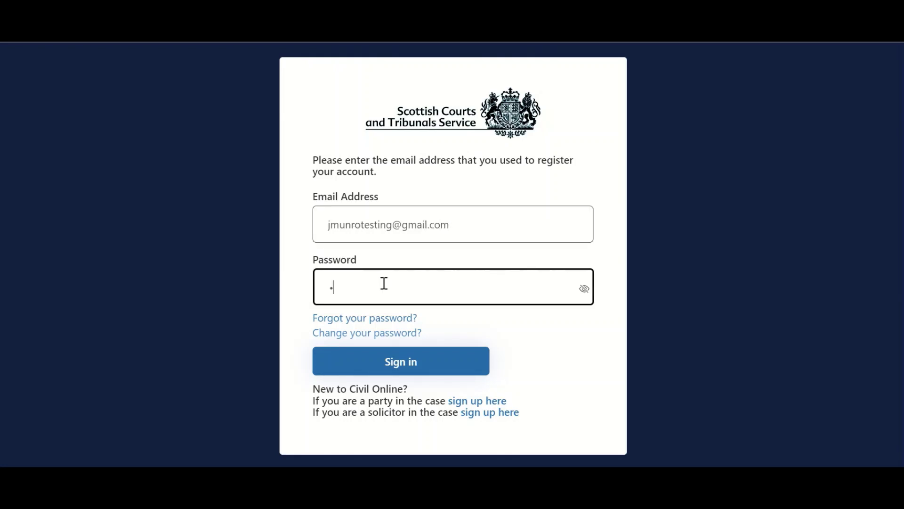
pyautogui.write('••••')
pyautogui.click(444, 369)
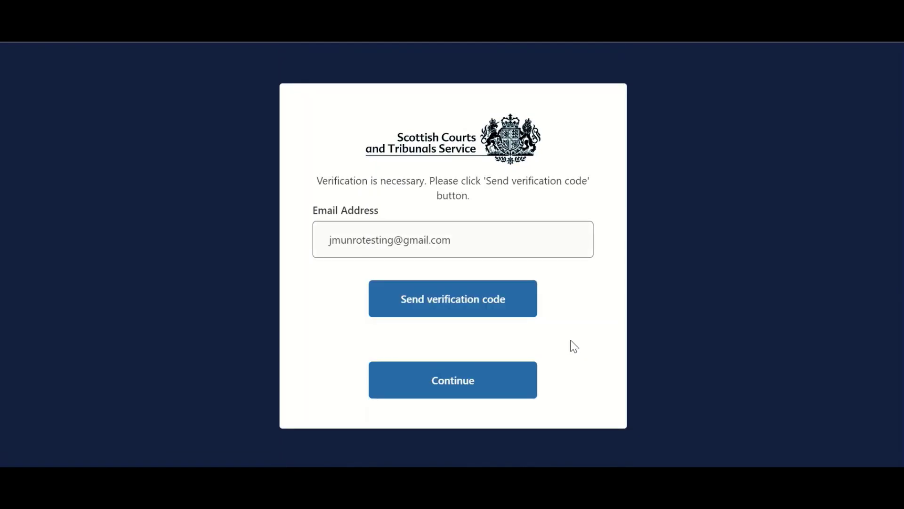
# - Request a sign-in verification code, then enter and verify the emailed code
pyautogui.click(514, 309)
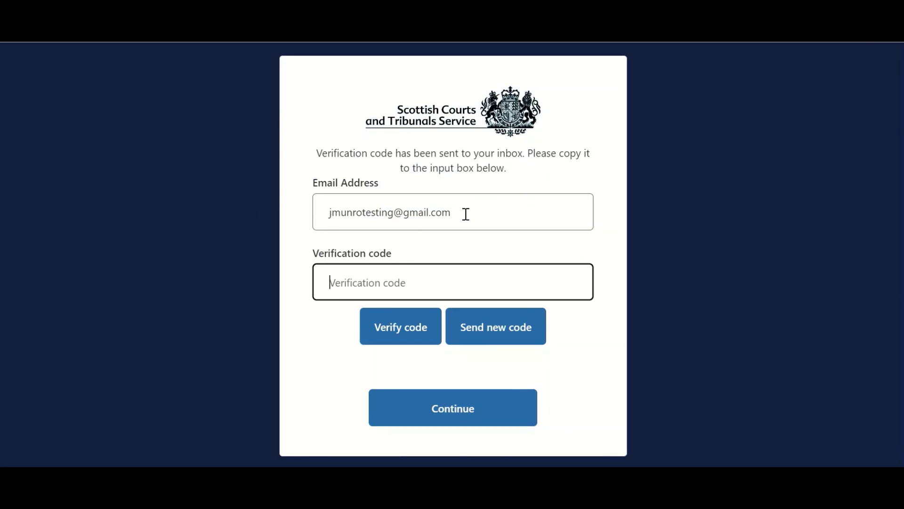
pyautogui.click(238, 322)
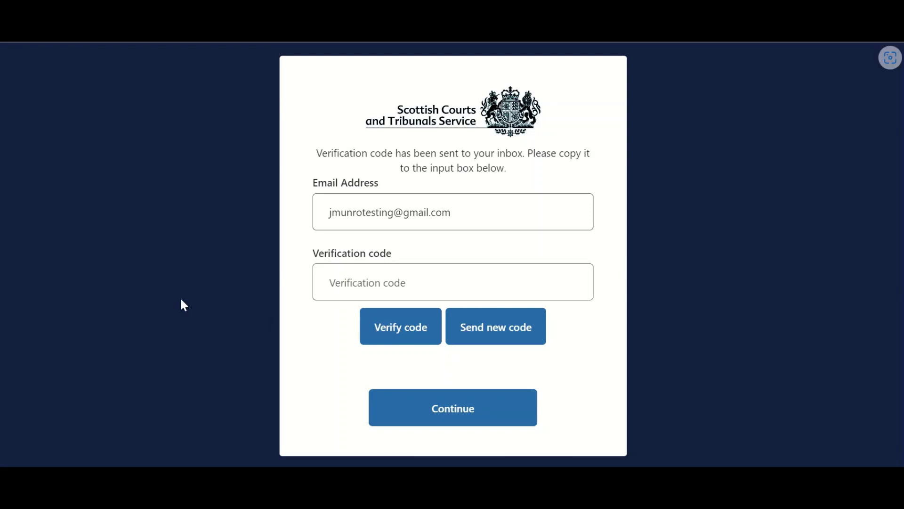
pyautogui.click(348, 285)
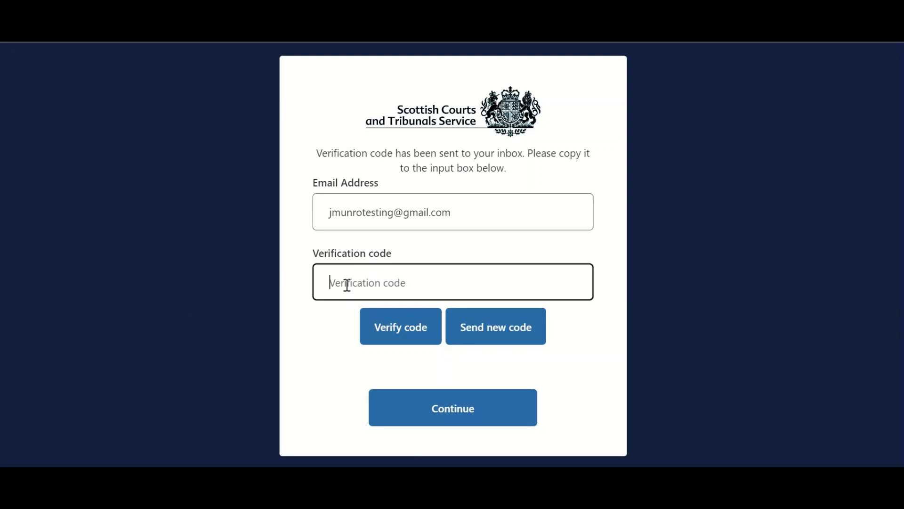
pyautogui.click(413, 335)
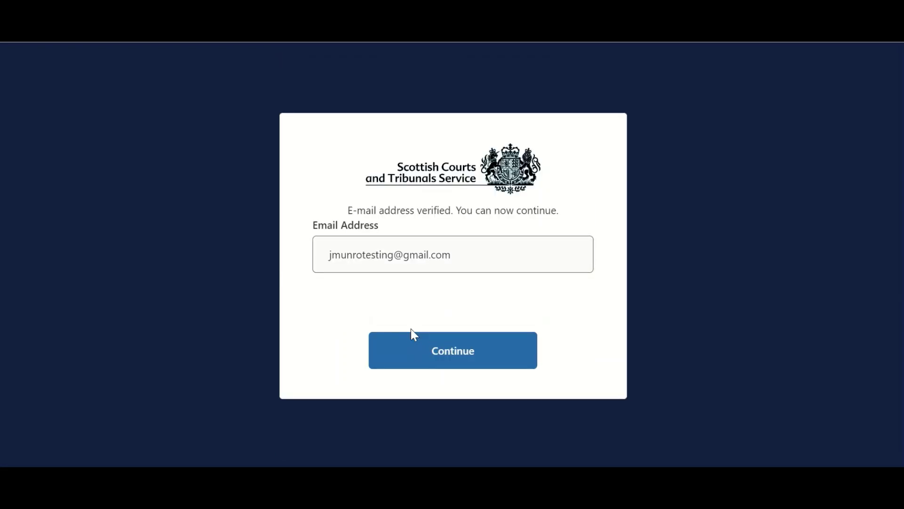
# - Continue past the 'E-mail address verified' confirmation to finish signing in
pyautogui.click(447, 365)
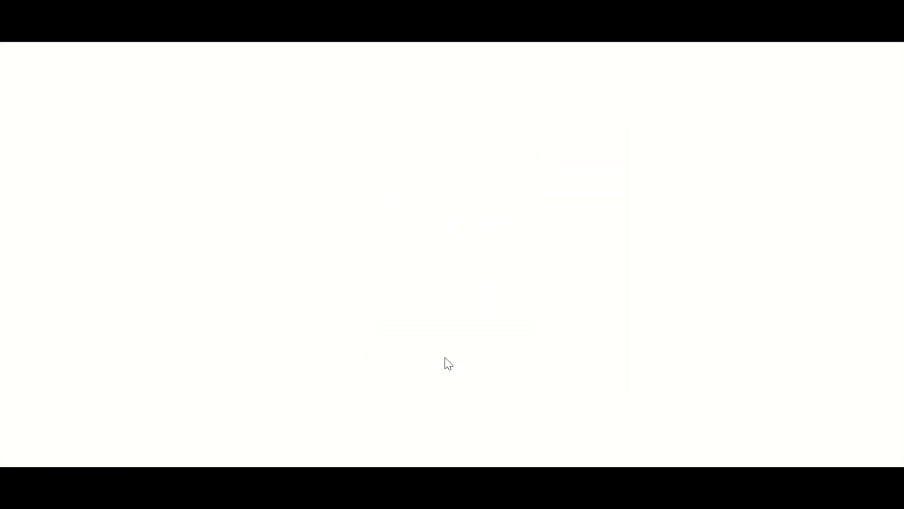